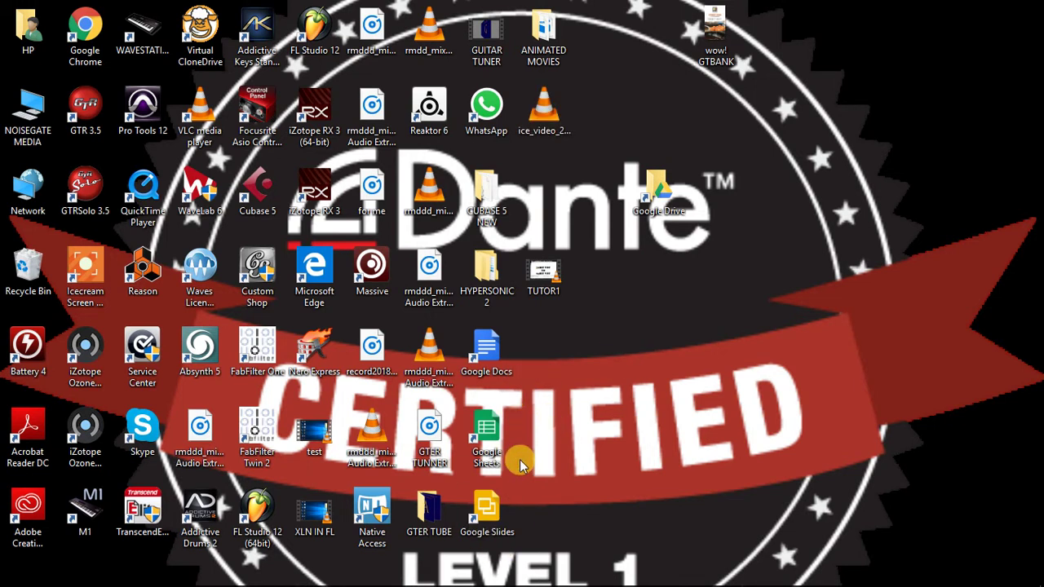
Restore the TransVST wrapper listing the C:\BRIDGED plug-ins, with Hypersonic.64.dll still unwrapped
click(542, 571)
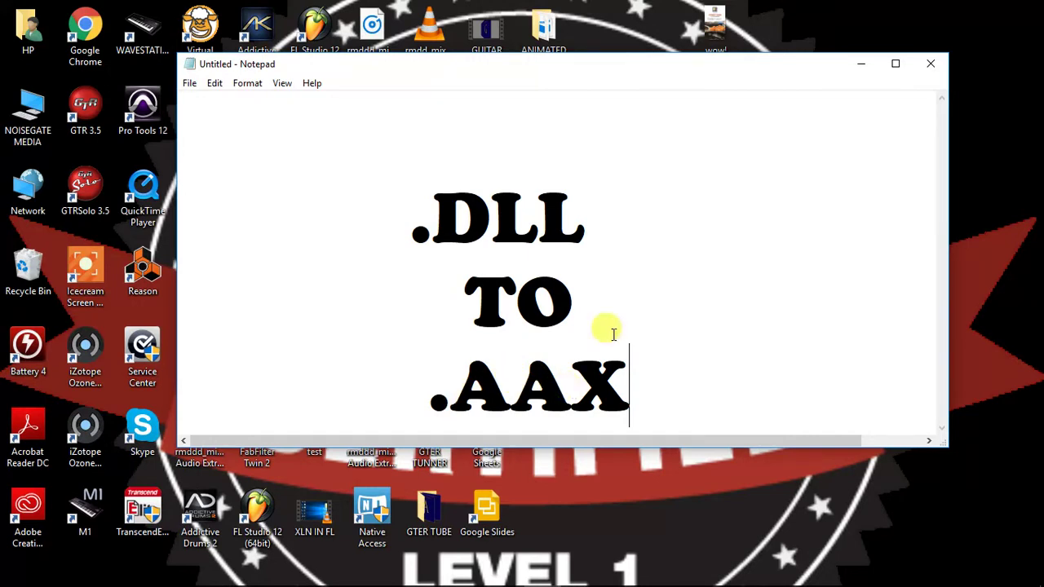
click(861, 65)
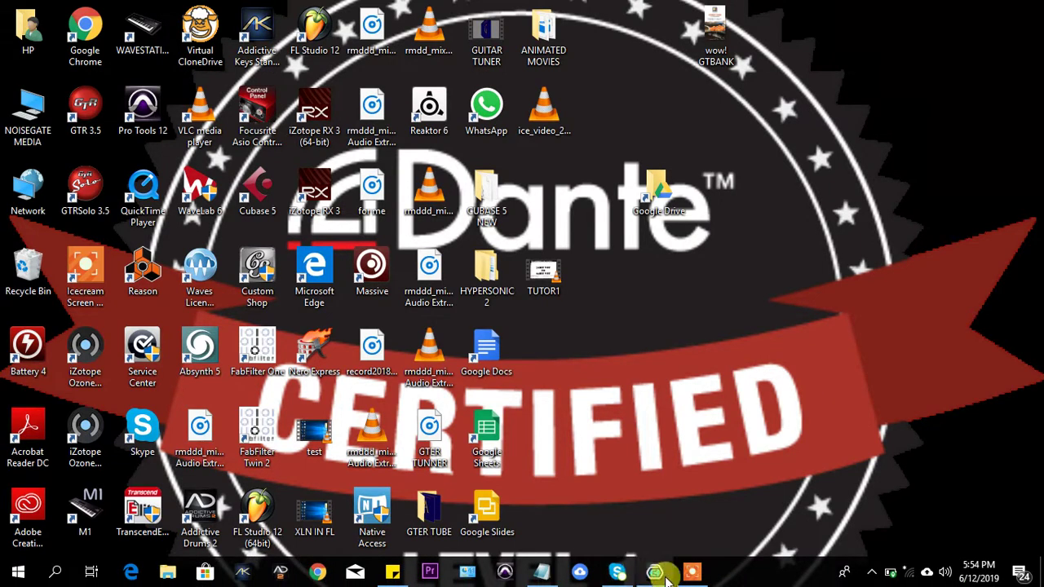
mouse_move(658, 572)
mouse_move(657, 492)
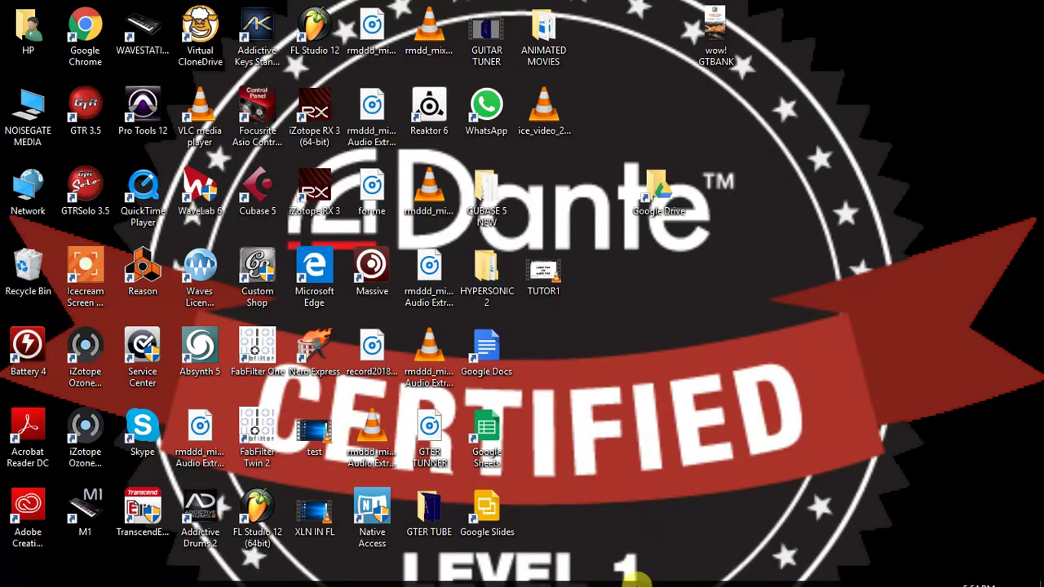
mouse_move(707, 560)
click(656, 573)
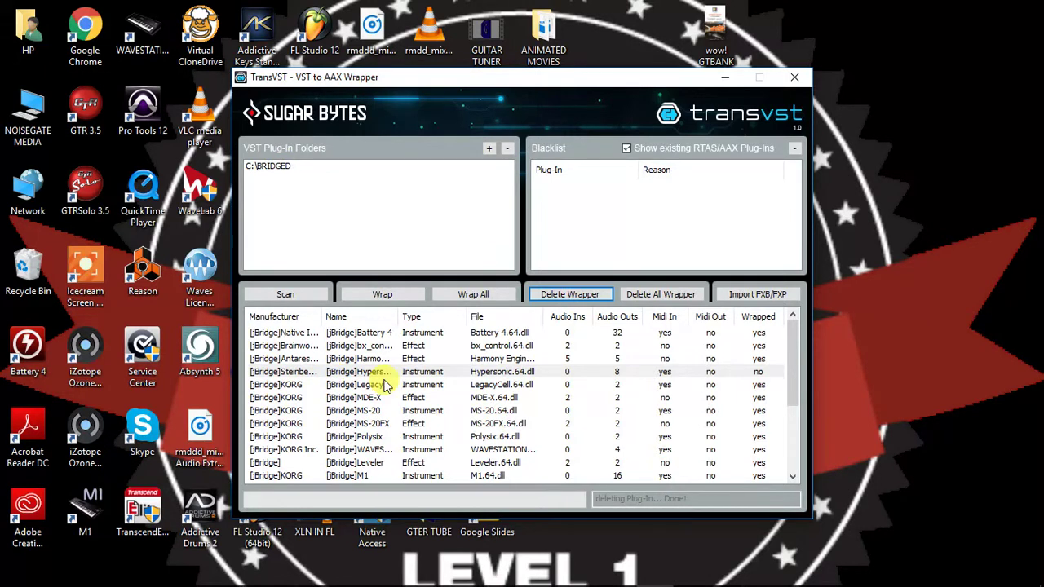
Select Hypersonic.64.dll and wrap it to AAX until the status reports Done
click(472, 373)
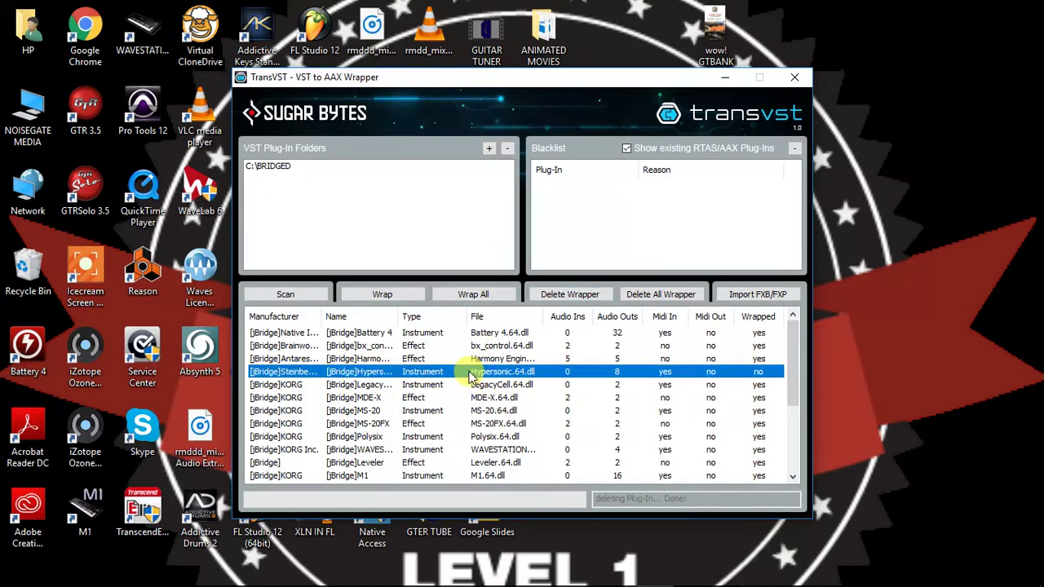
click(383, 295)
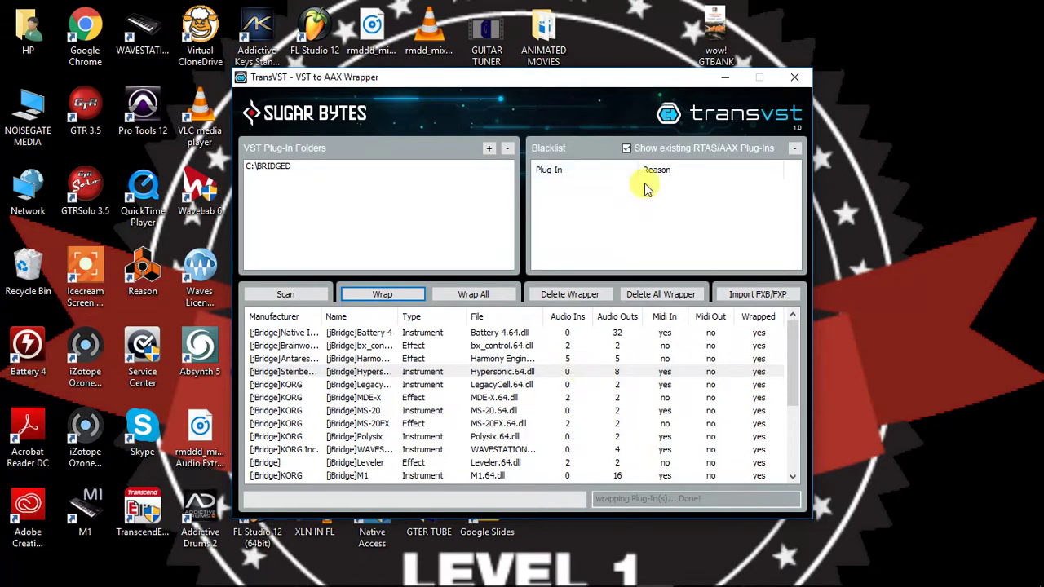
Minimize TransVST and browse File Explorer to C:\Program Files\Sugar Bytes\TransVST
click(726, 80)
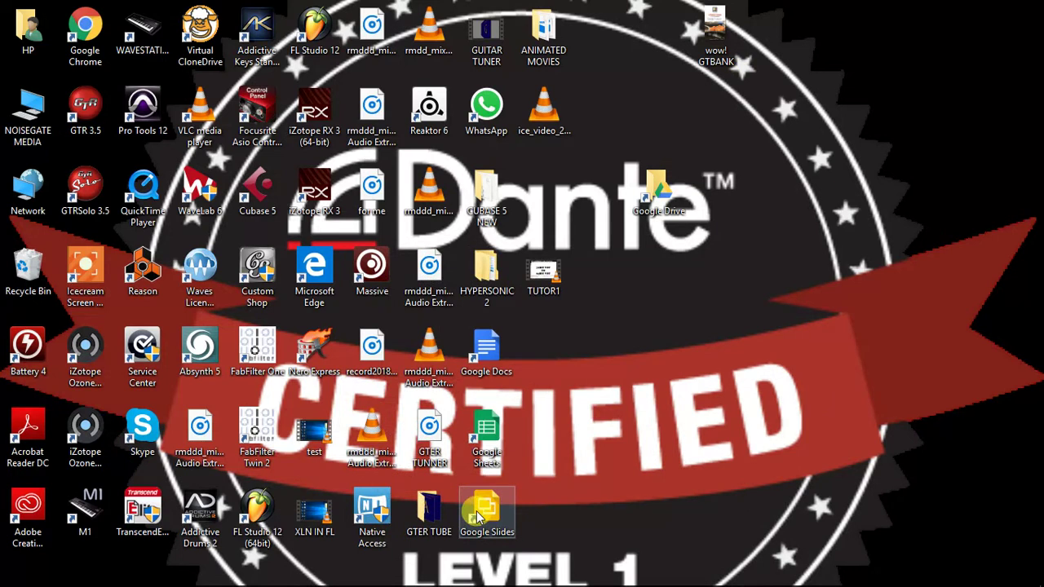
mouse_move(131, 563)
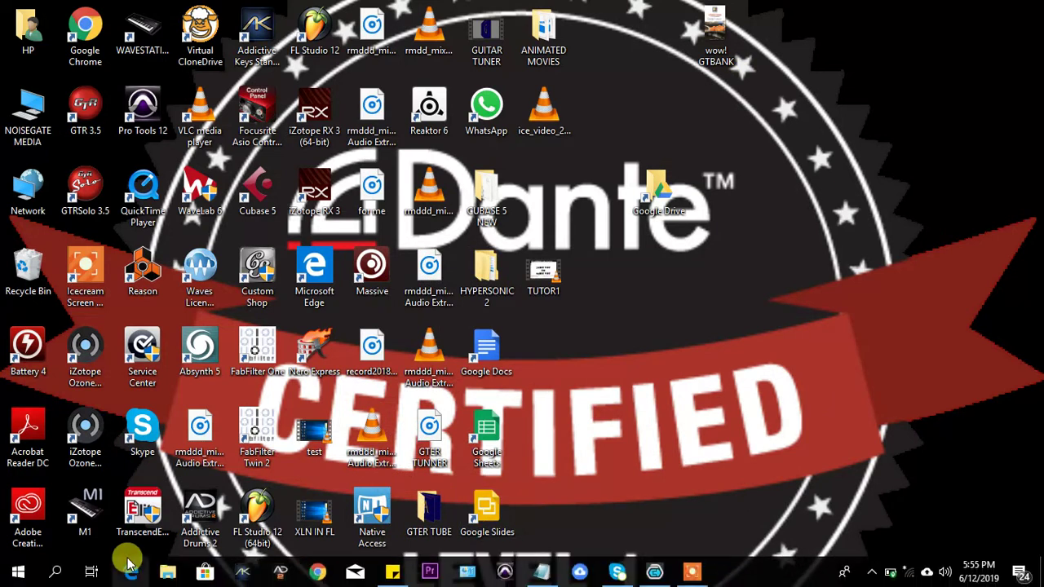
click(166, 574)
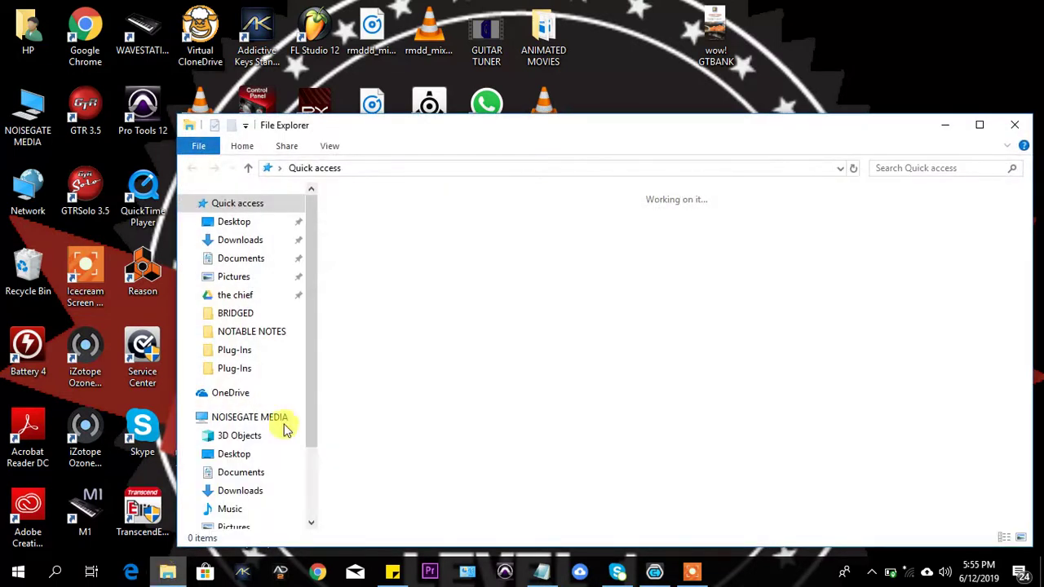
click(261, 420)
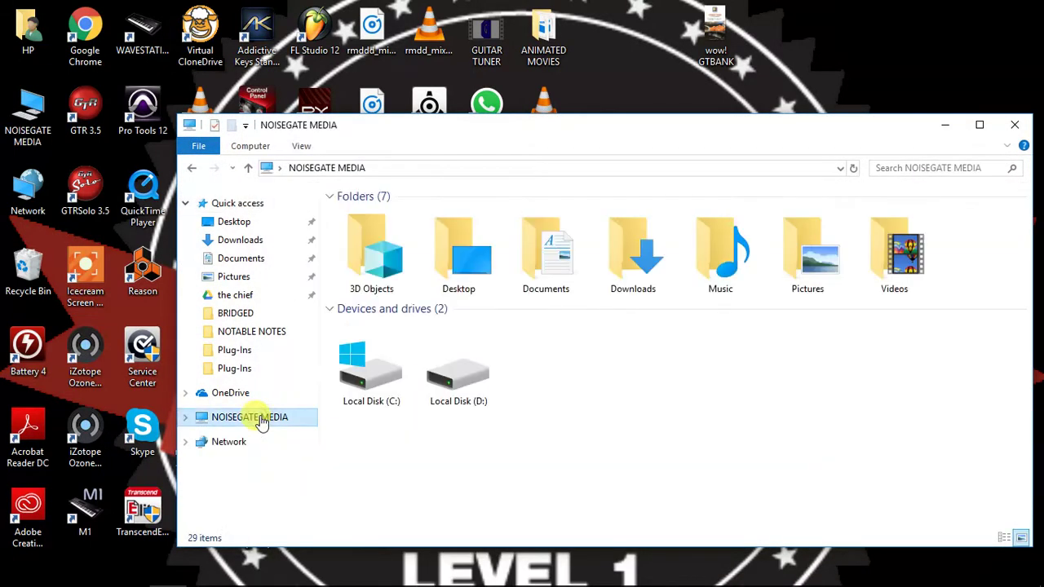
click(363, 382)
double_click(363, 382)
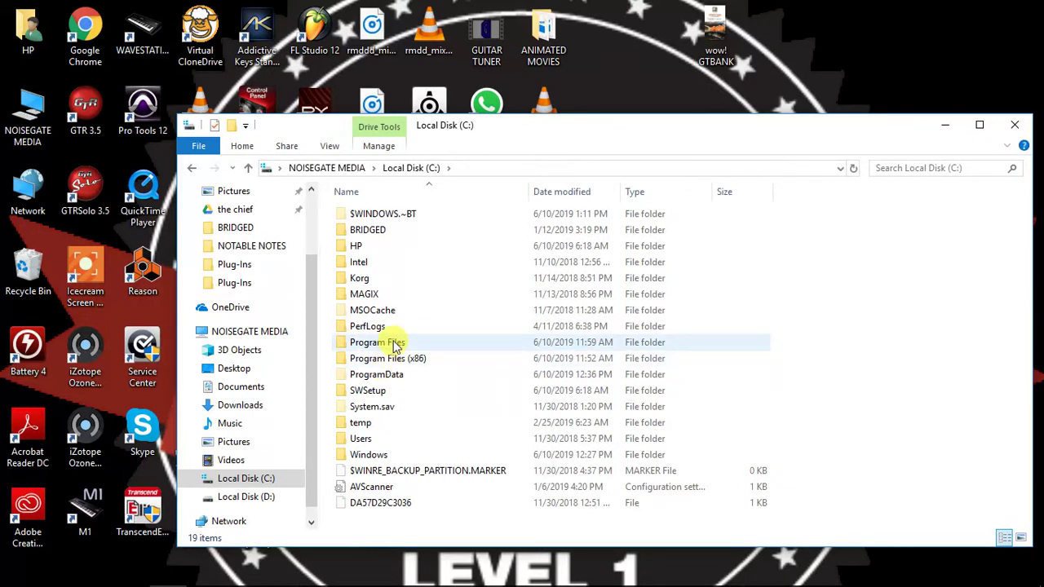
double_click(394, 344)
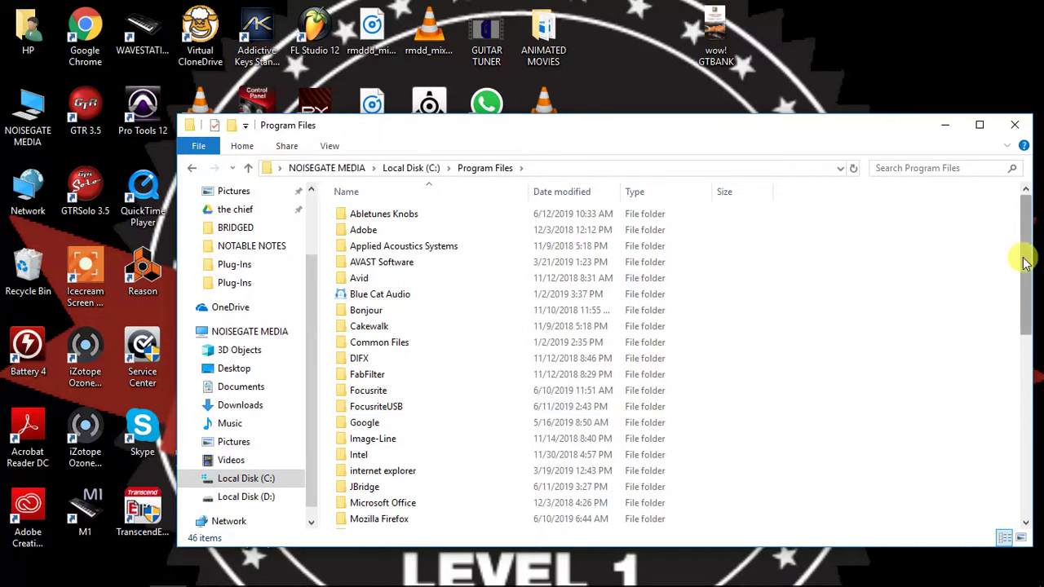
drag(1025, 261, 1024, 336)
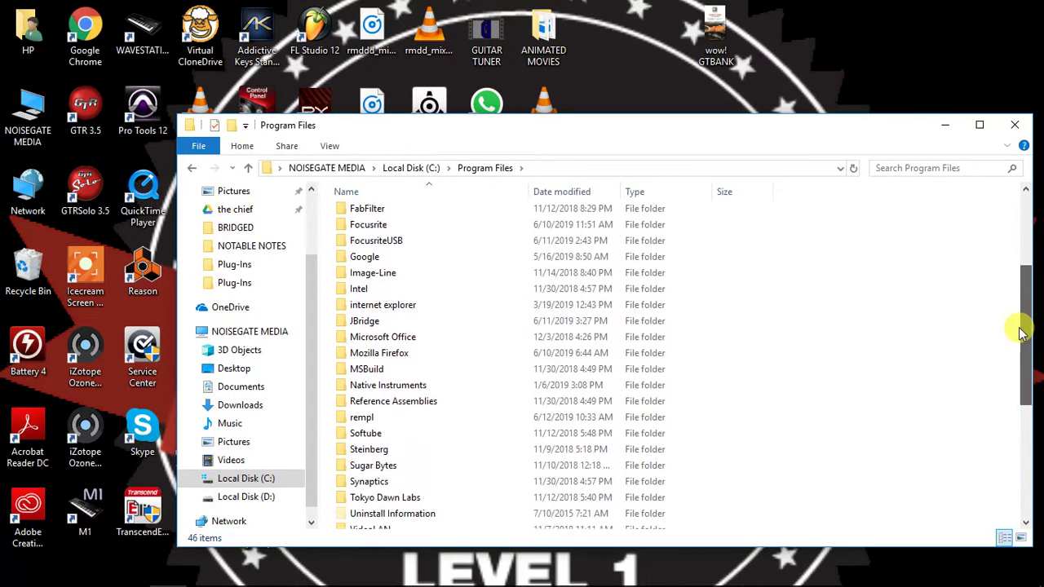
double_click(390, 467)
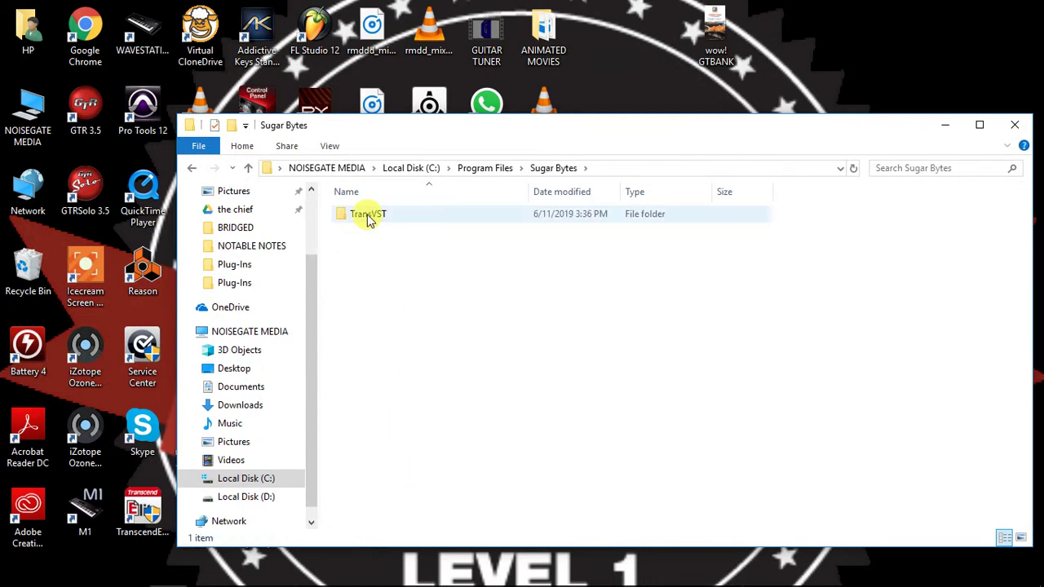
double_click(369, 218)
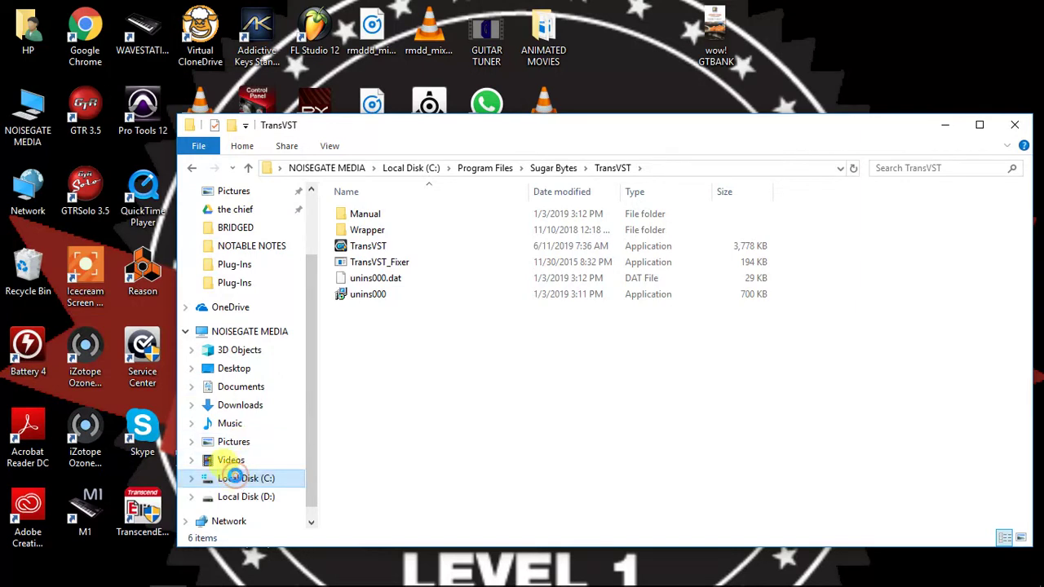
Open Local Disk (C:) in a new window and enter Program Files (x86)\Common Files
right_click(237, 481)
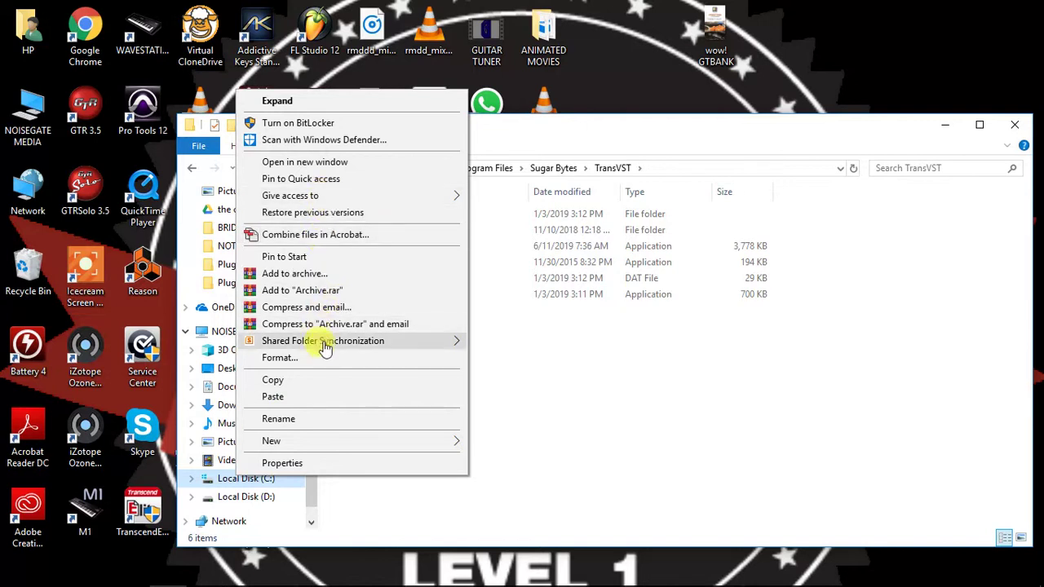
mouse_move(330, 345)
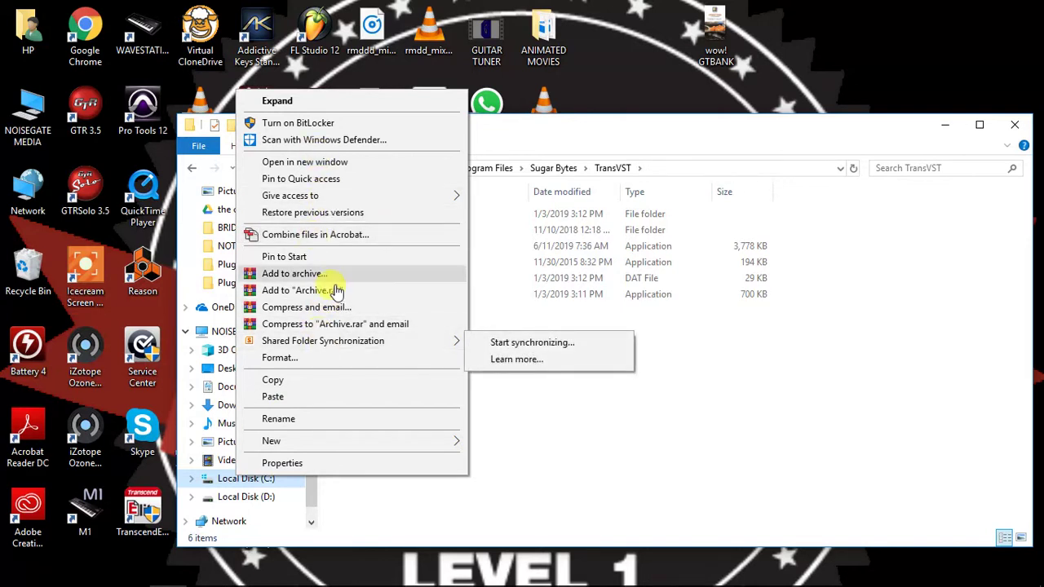
click(357, 164)
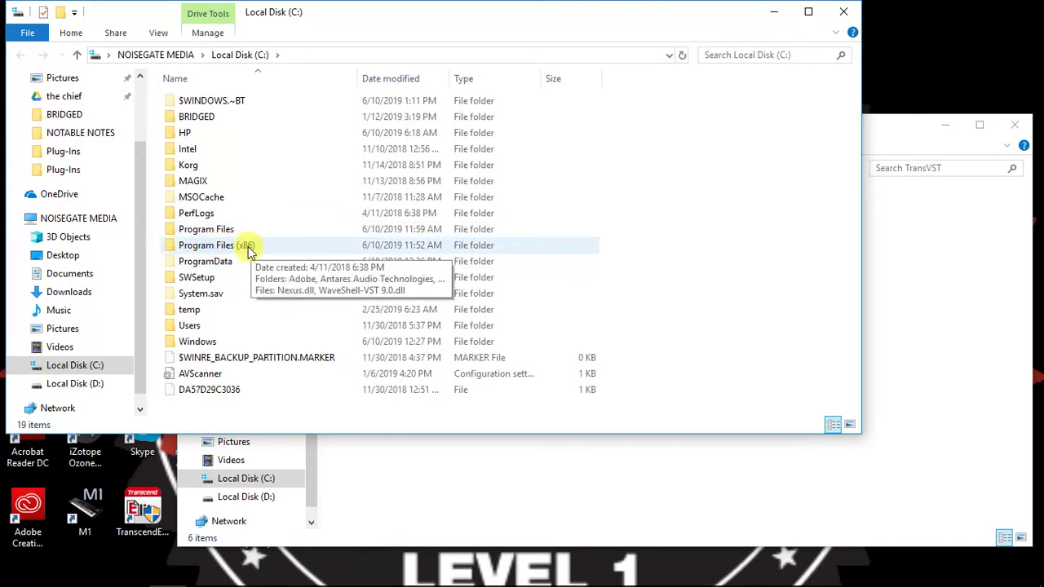
double_click(245, 246)
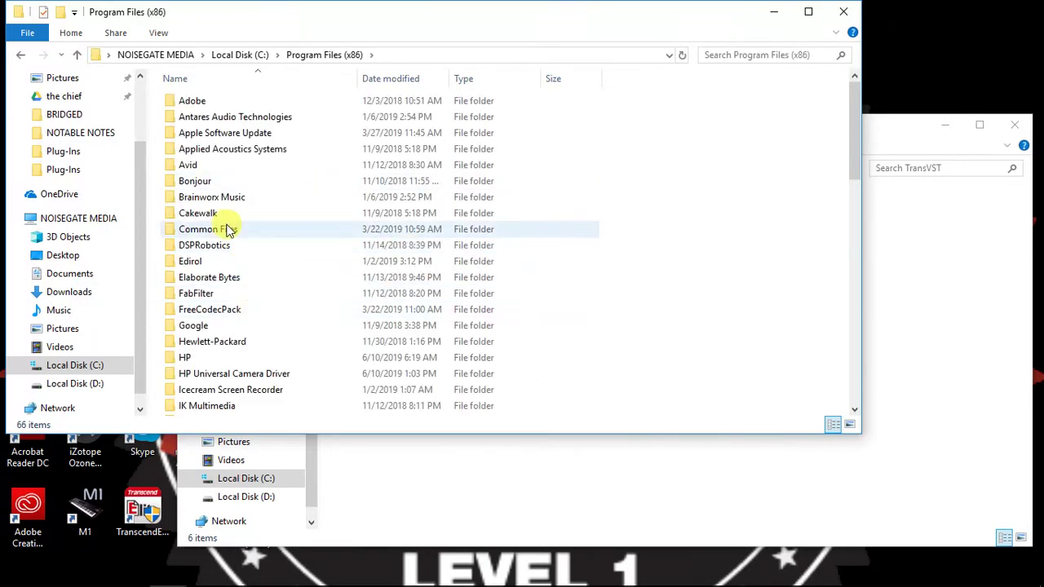
double_click(212, 235)
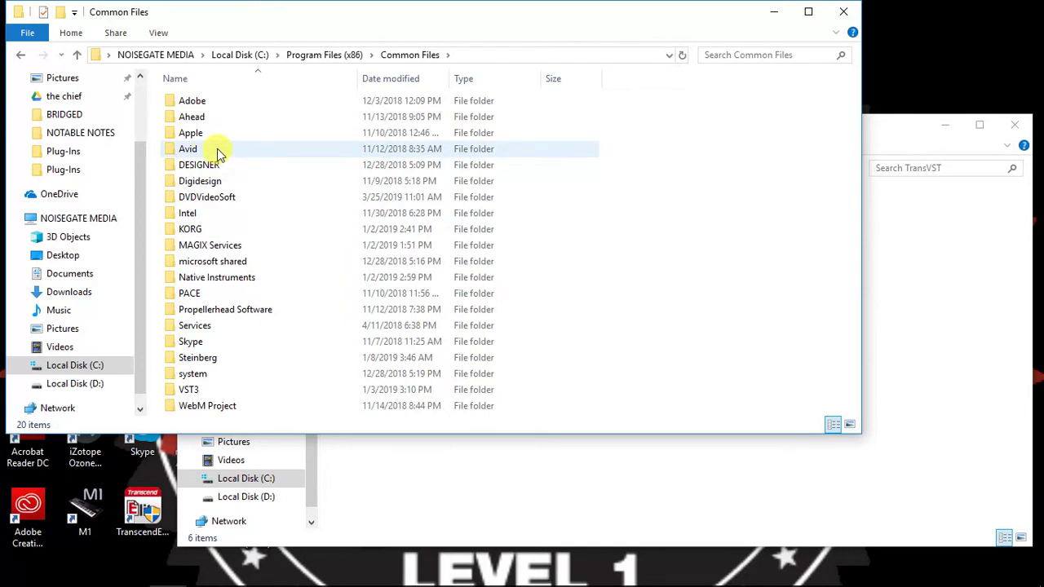
Browse into Avid\Audio\Plug-Ins\Hypersonic.64.aaxplugin\Contents\x64
double_click(217, 152)
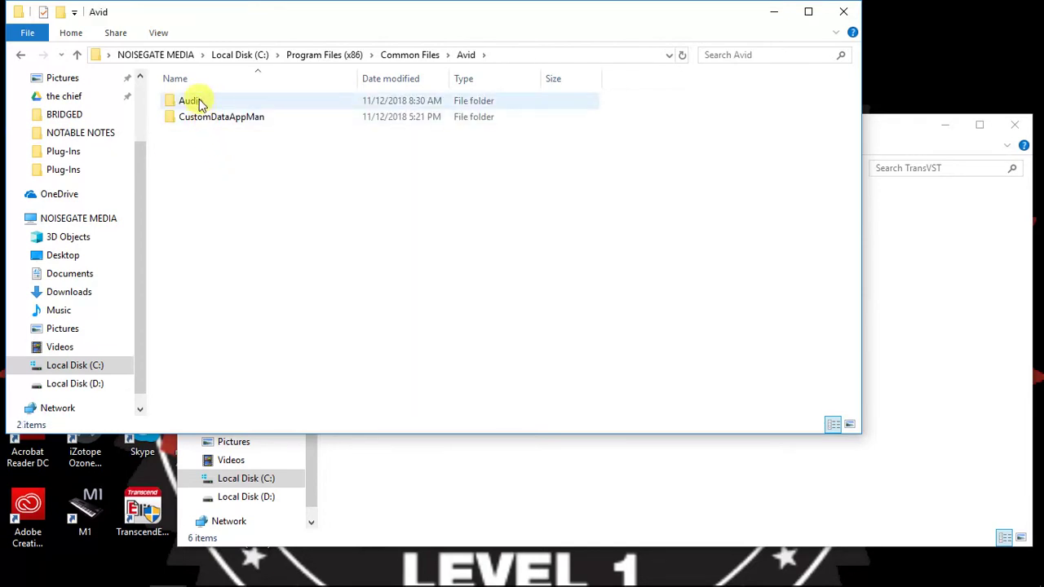
double_click(199, 100)
double_click(196, 102)
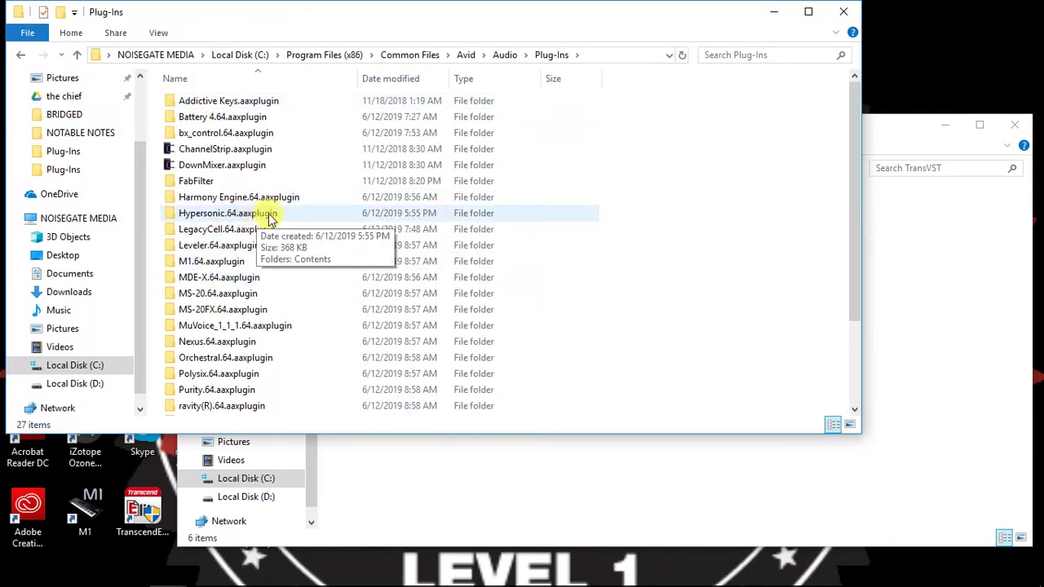
double_click(257, 216)
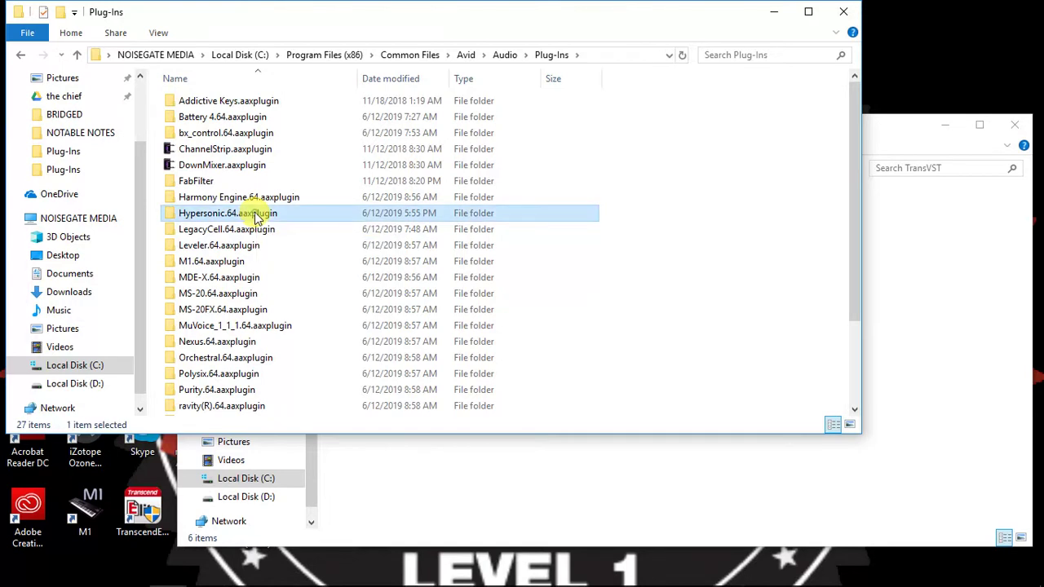
click(212, 109)
double_click(213, 108)
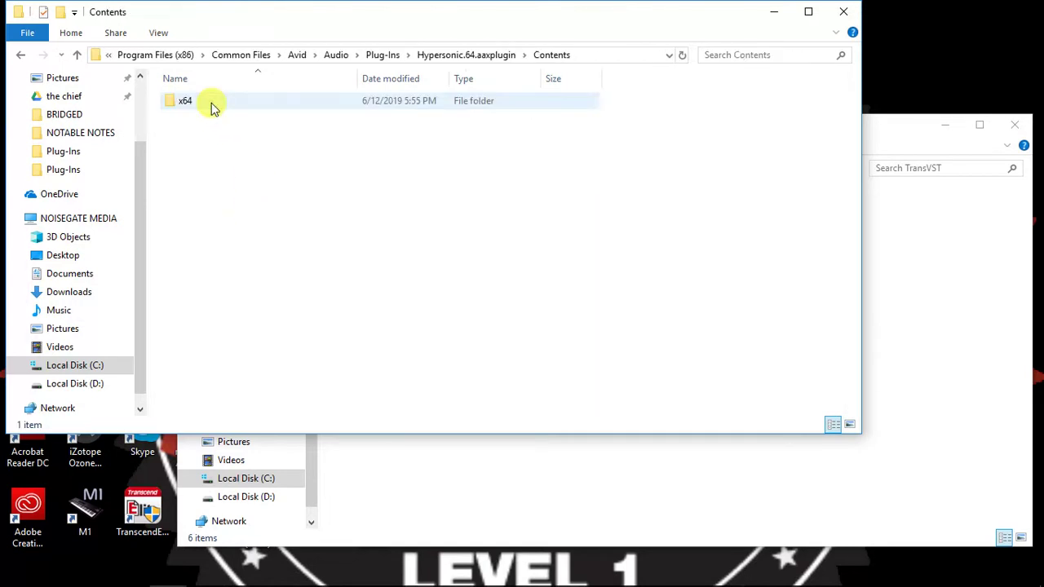
double_click(219, 104)
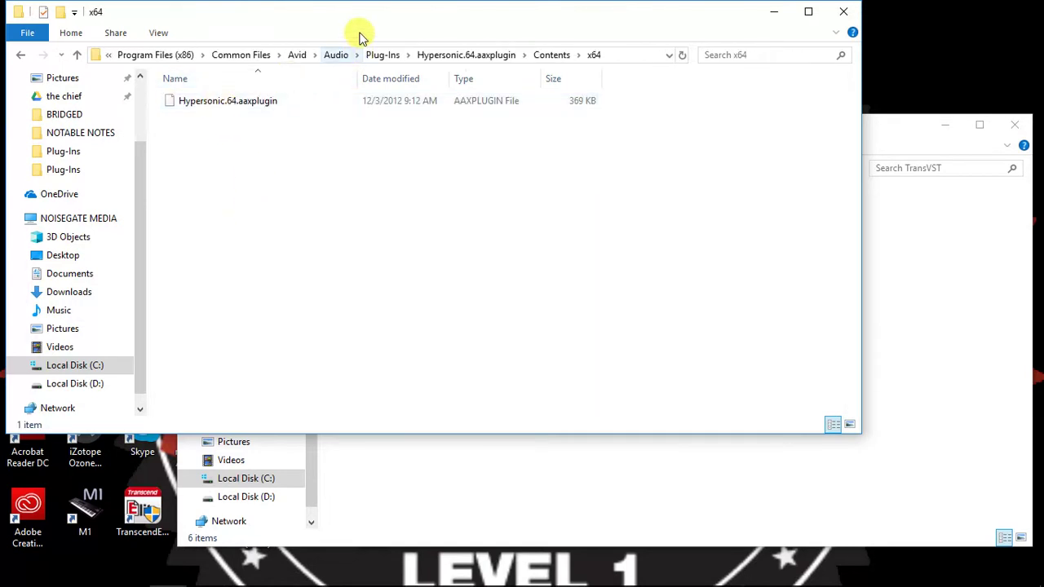
Drop the x64 Hypersonic.64.aaxplugin onto TransVST_Fixer to produce a patched copy
drag(360, 20, 811, 211)
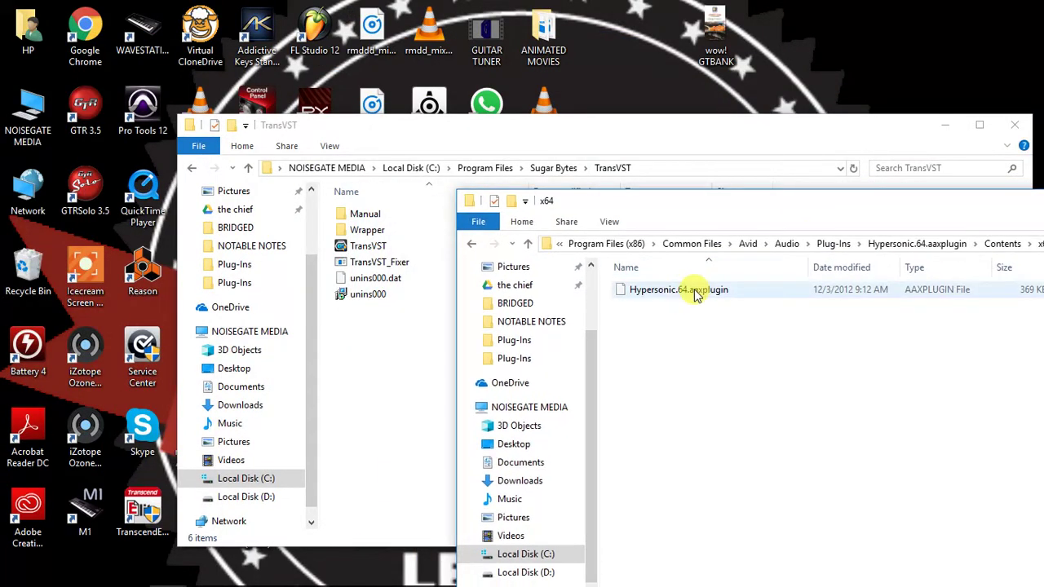
drag(695, 295, 400, 260)
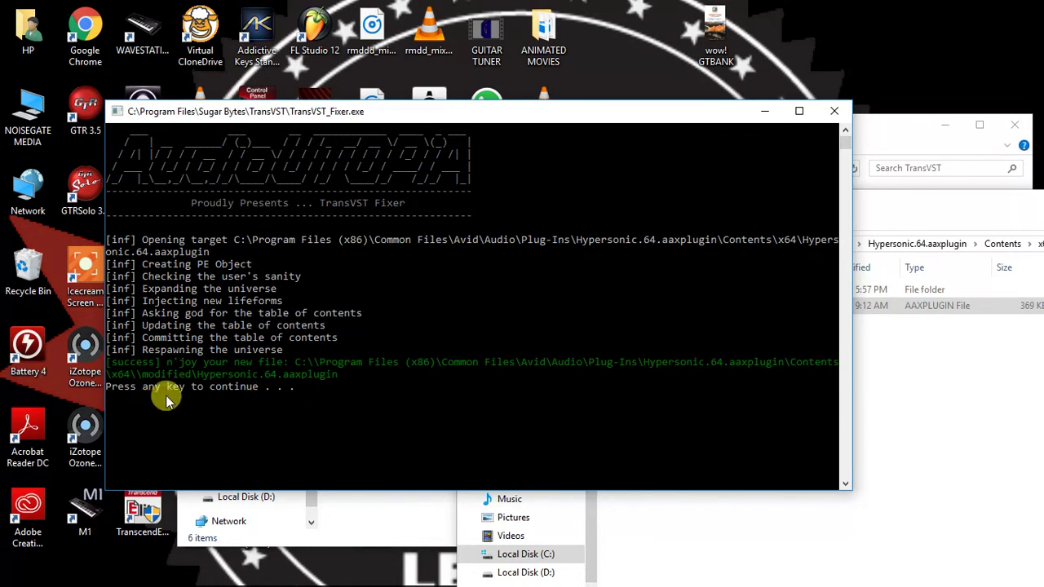
Close the fixer console and cut the patched Hypersonic.64.aaxplugin from the modified folder
key(Return)
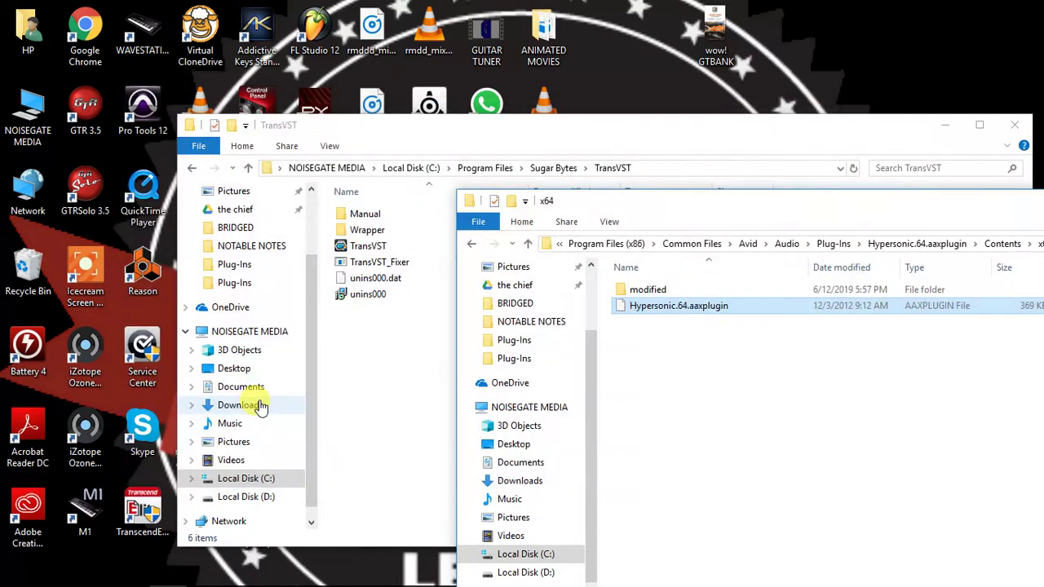
double_click(649, 290)
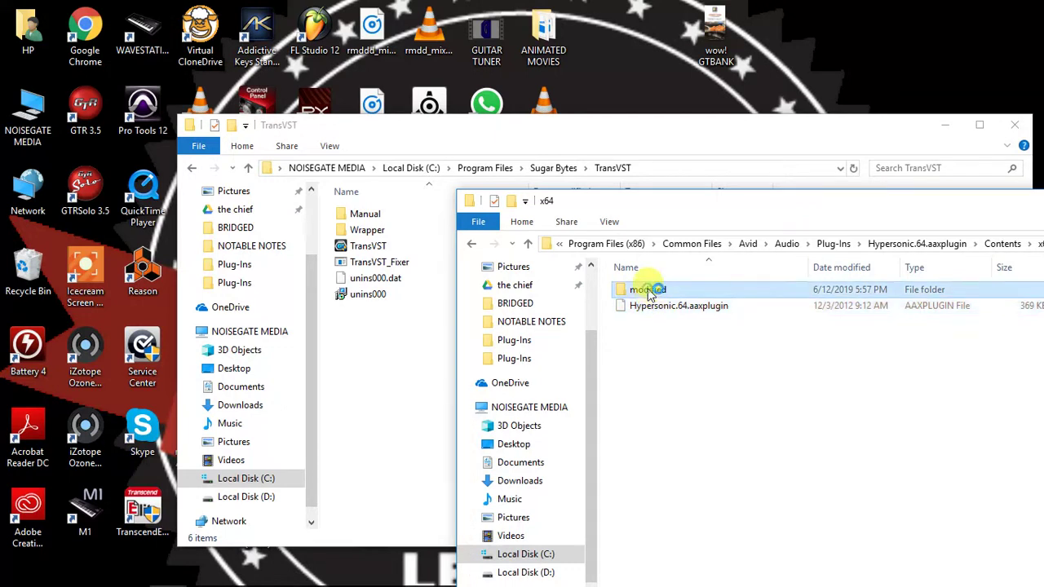
click(649, 292)
right_click(649, 292)
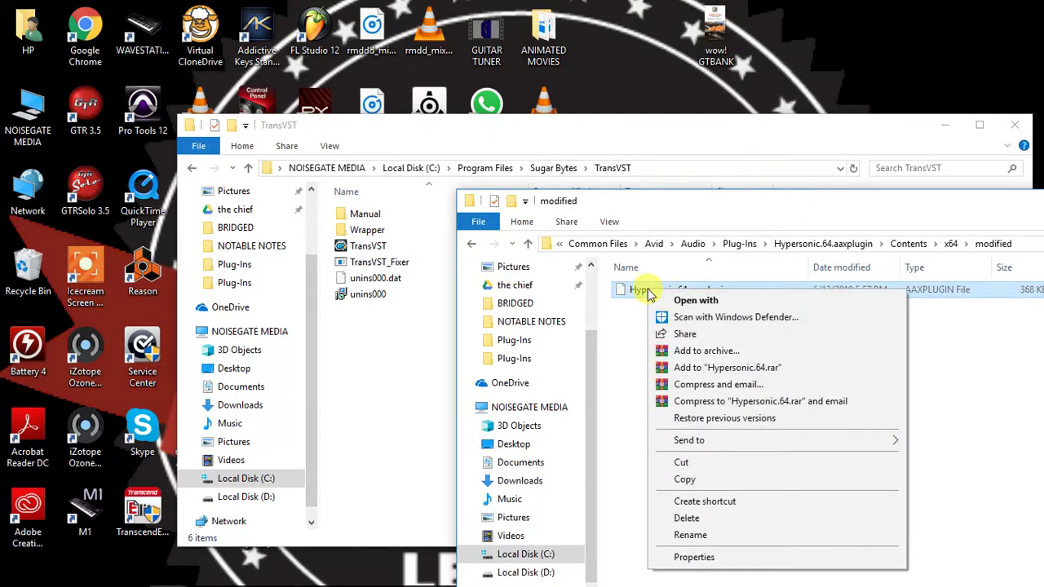
click(728, 465)
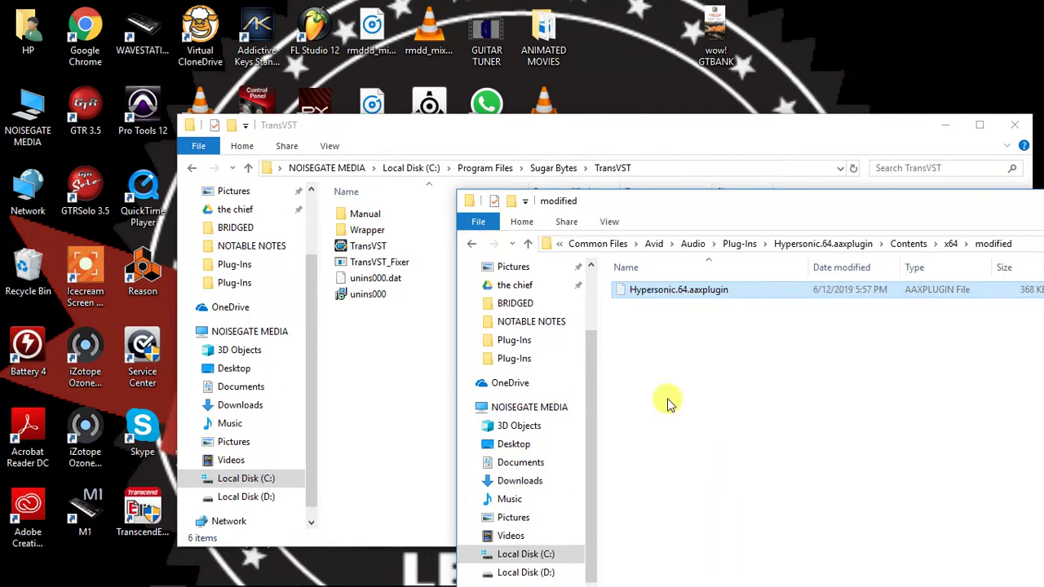
Paste it into x64, replacing the original, and delete the empty modified folder
click(527, 244)
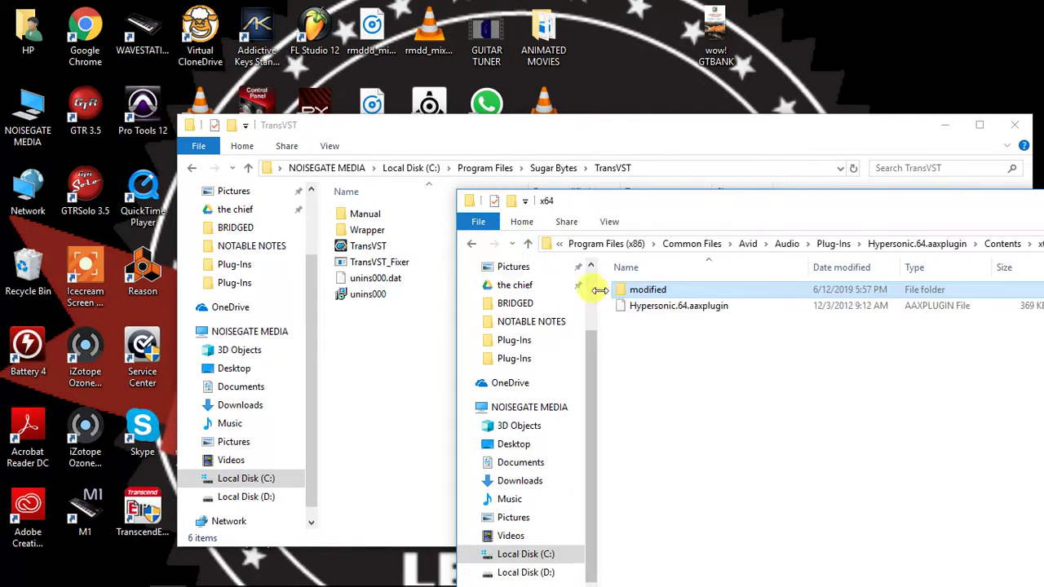
right_click(653, 336)
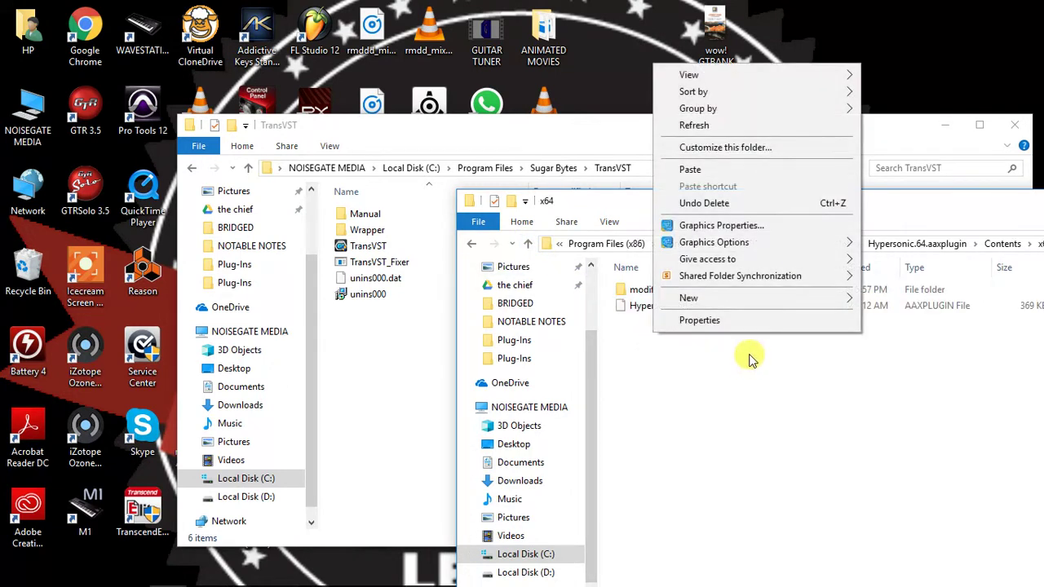
click(723, 170)
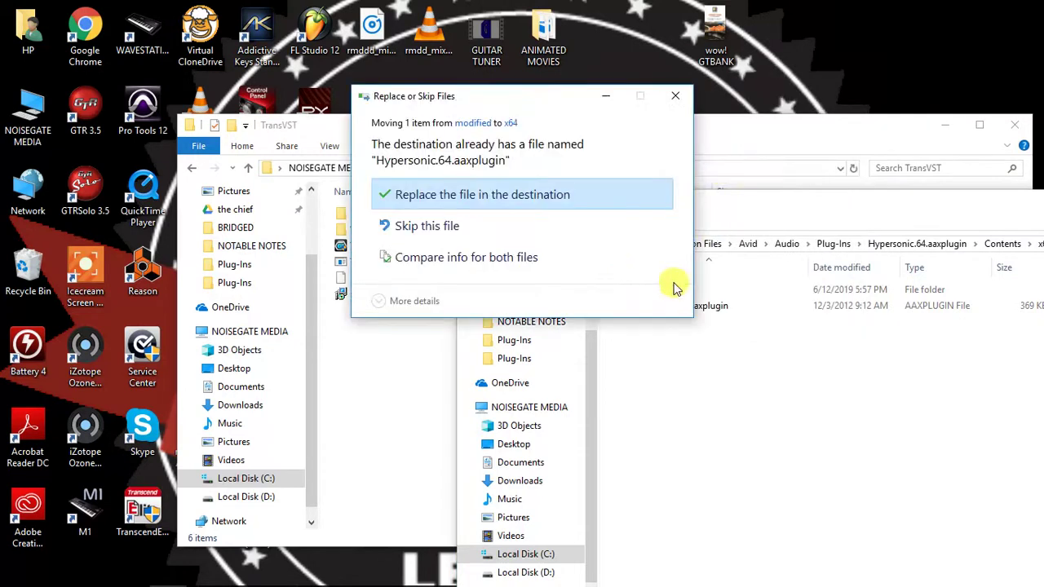
click(486, 195)
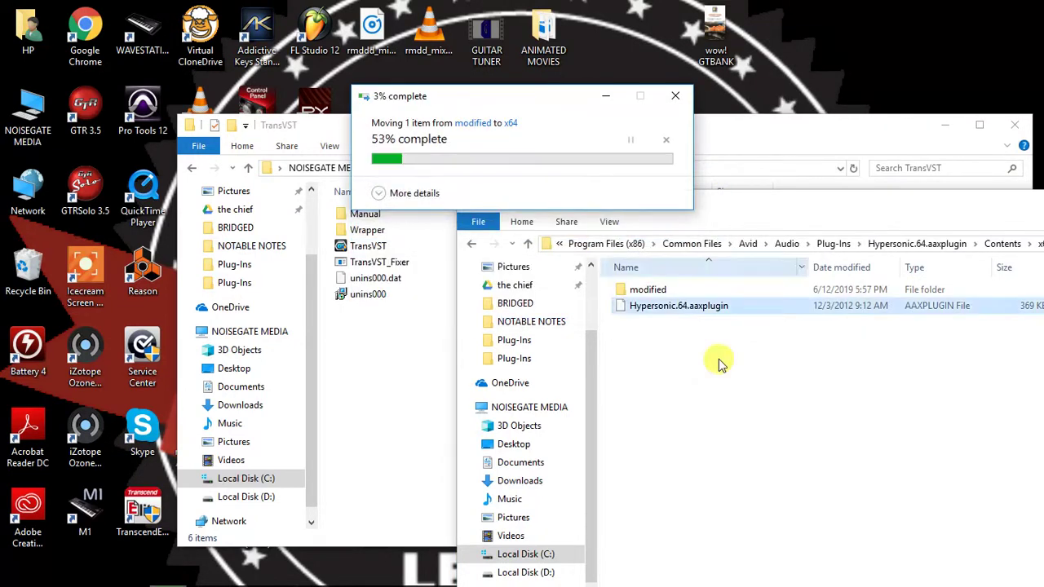
click(647, 294)
key(Delete)
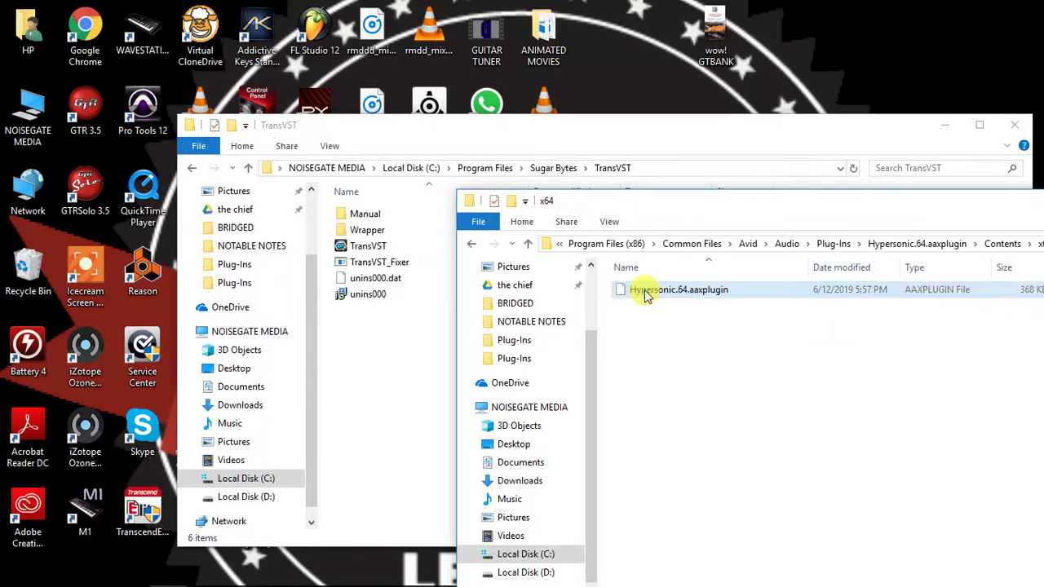
Go up to the Avid Plug-Ins folder and copy the Hypersonic.64.aaxplugin folder
click(529, 244)
click(531, 244)
click(532, 246)
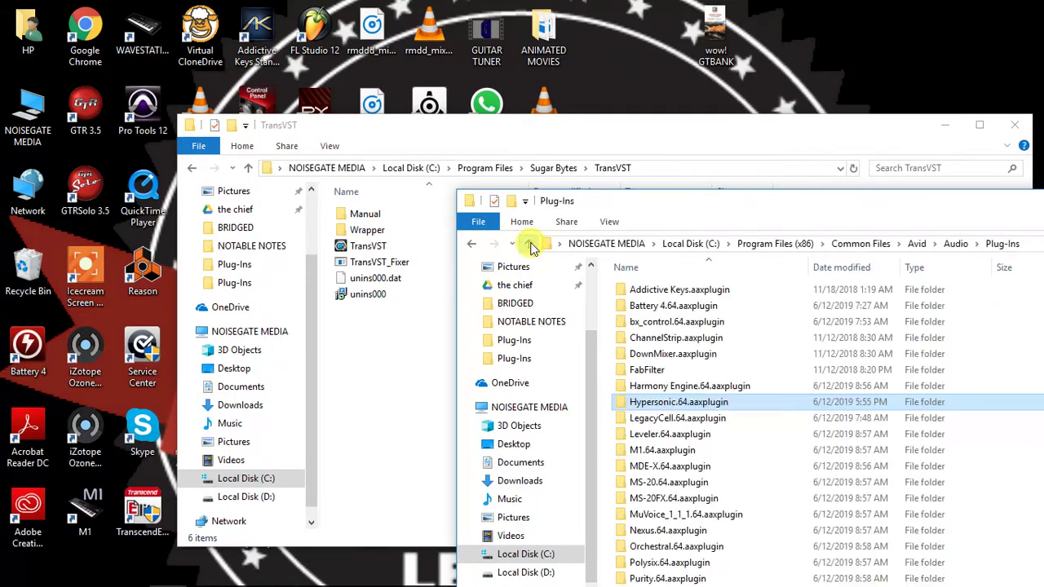
right_click(675, 407)
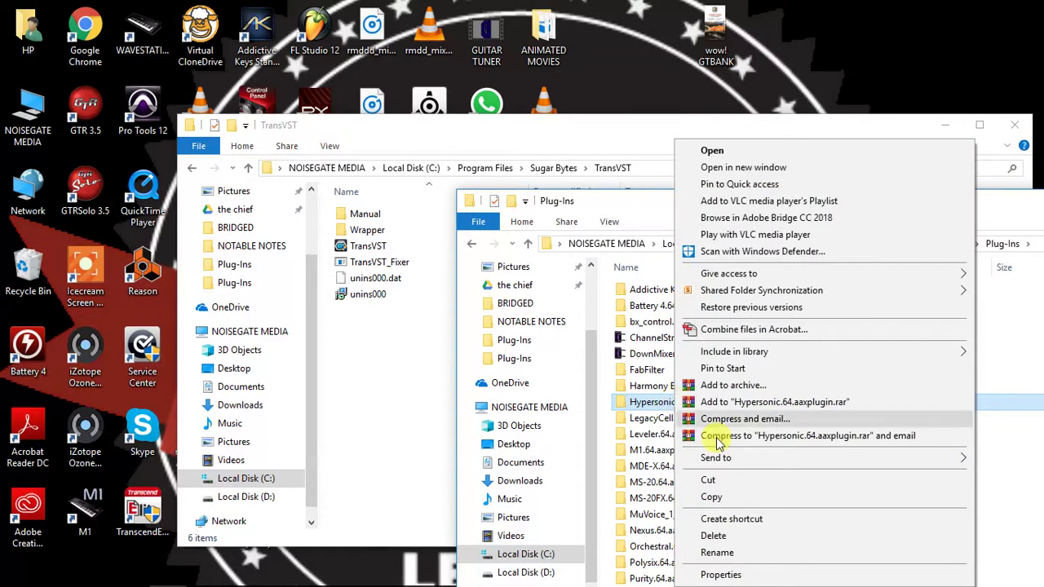
click(732, 498)
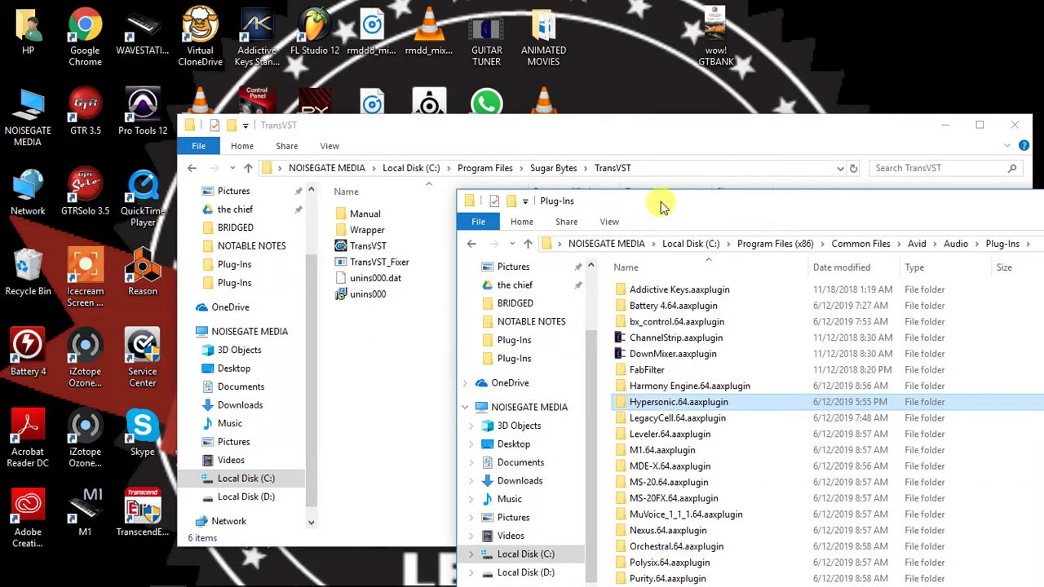
drag(662, 206, 528, 131)
Navigate this window to C:\Program Files\Common Files\Avid\Audio\Plug-Ins
click(426, 341)
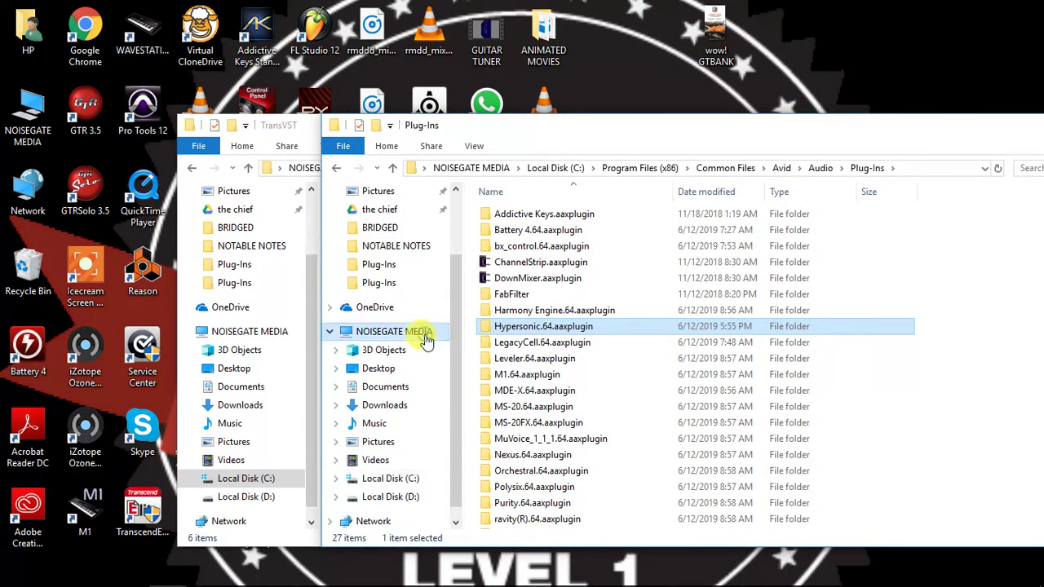
click(537, 371)
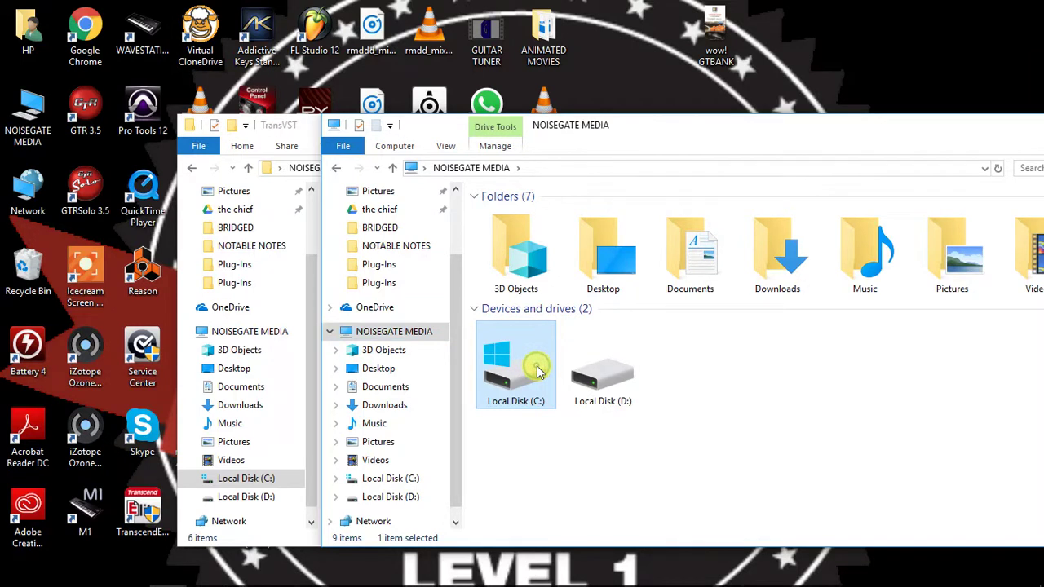
double_click(536, 371)
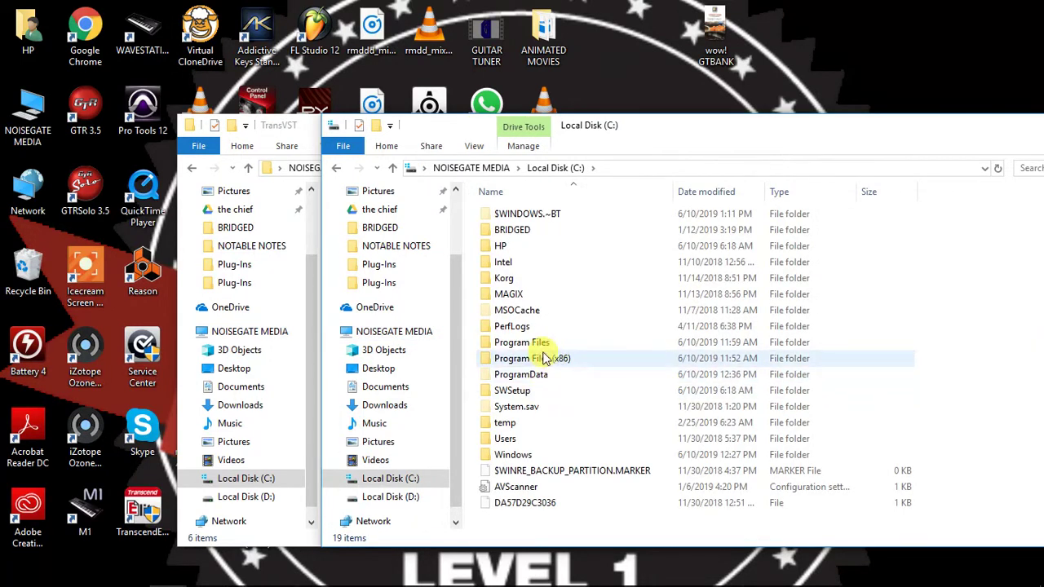
double_click(532, 344)
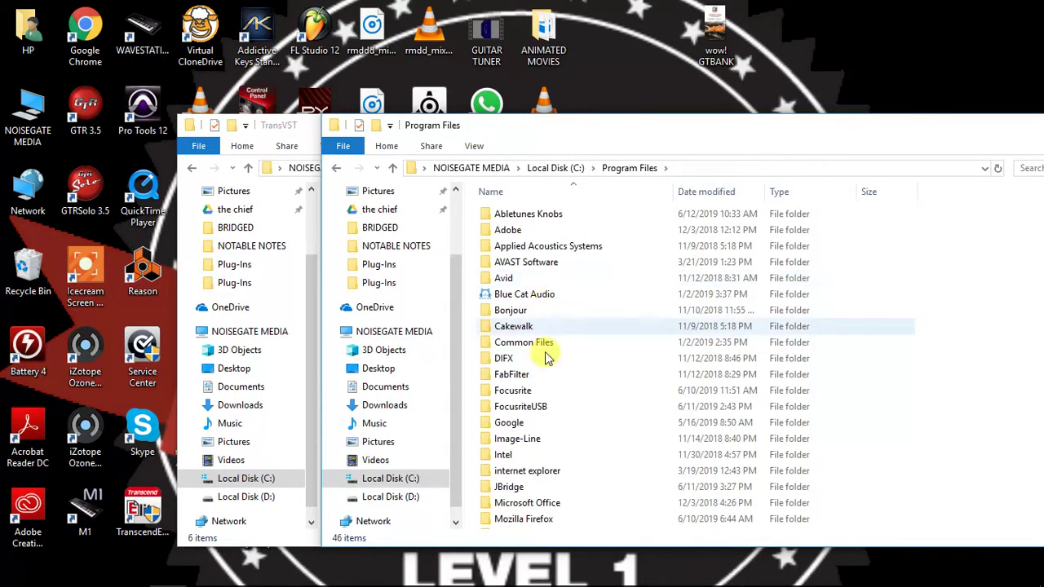
double_click(545, 344)
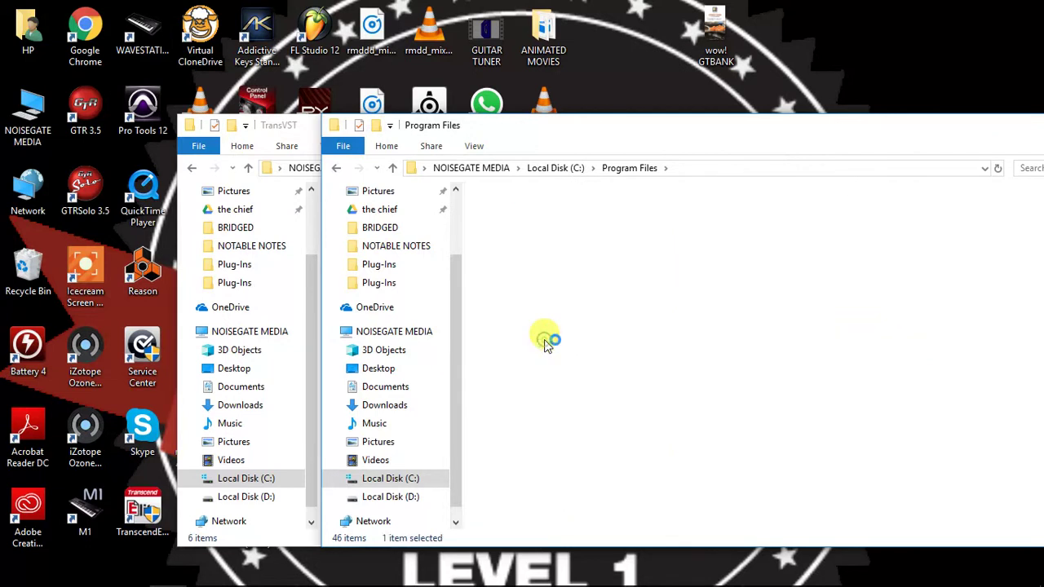
double_click(508, 231)
click(509, 217)
double_click(509, 216)
double_click(511, 216)
drag(512, 214, 917, 380)
Paste Hypersonic.64.aaxplugin into the Program Files Plug-Ins folder, replacing the existing one
right_click(916, 381)
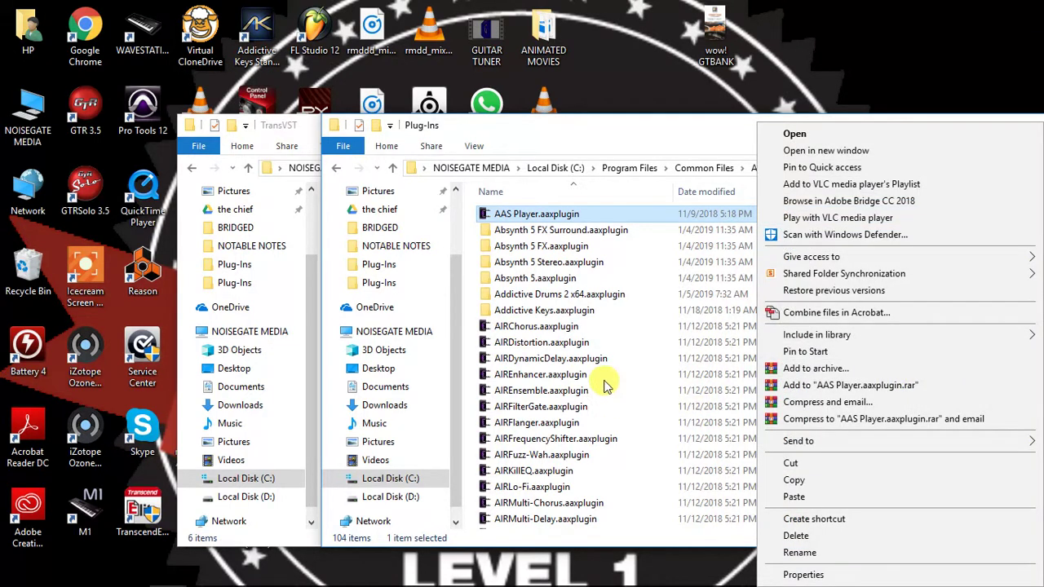
click(653, 327)
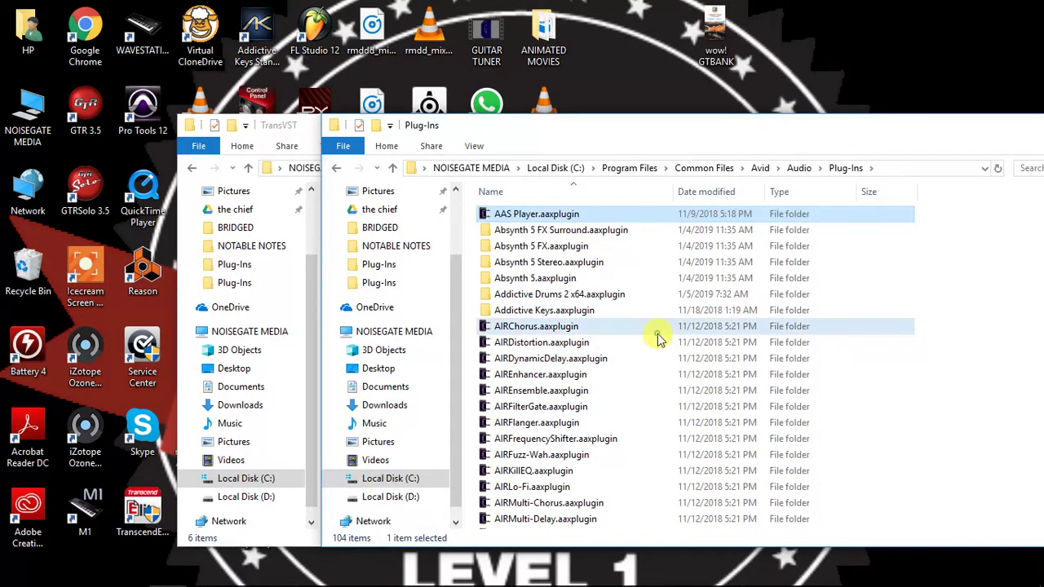
click(926, 274)
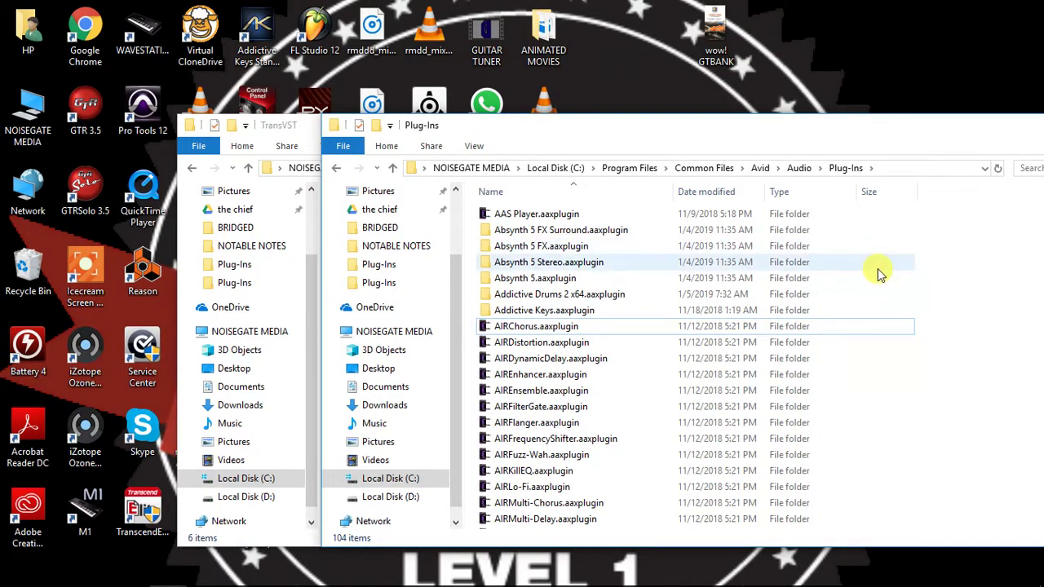
right_click(944, 389)
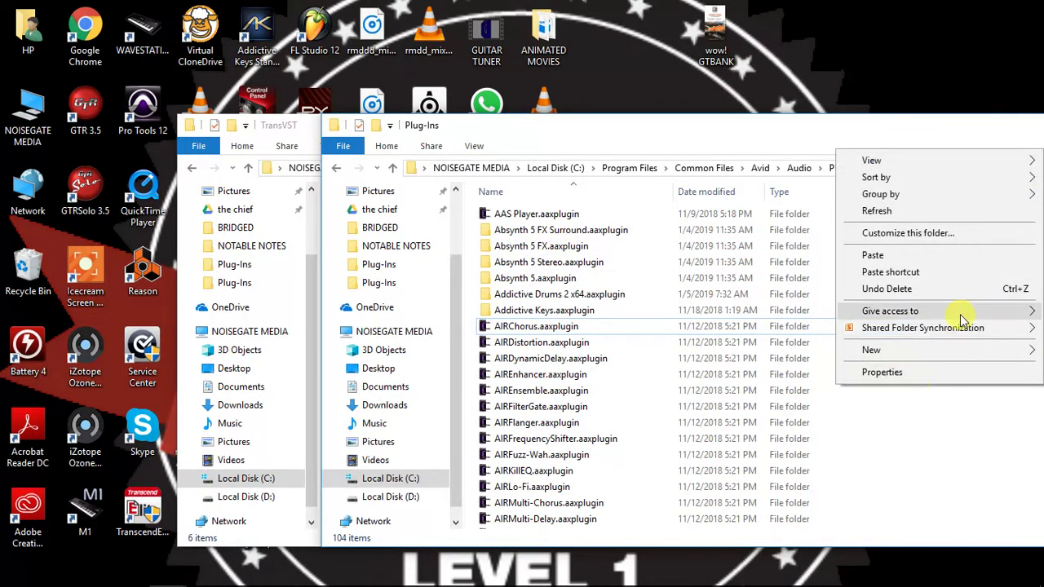
click(900, 262)
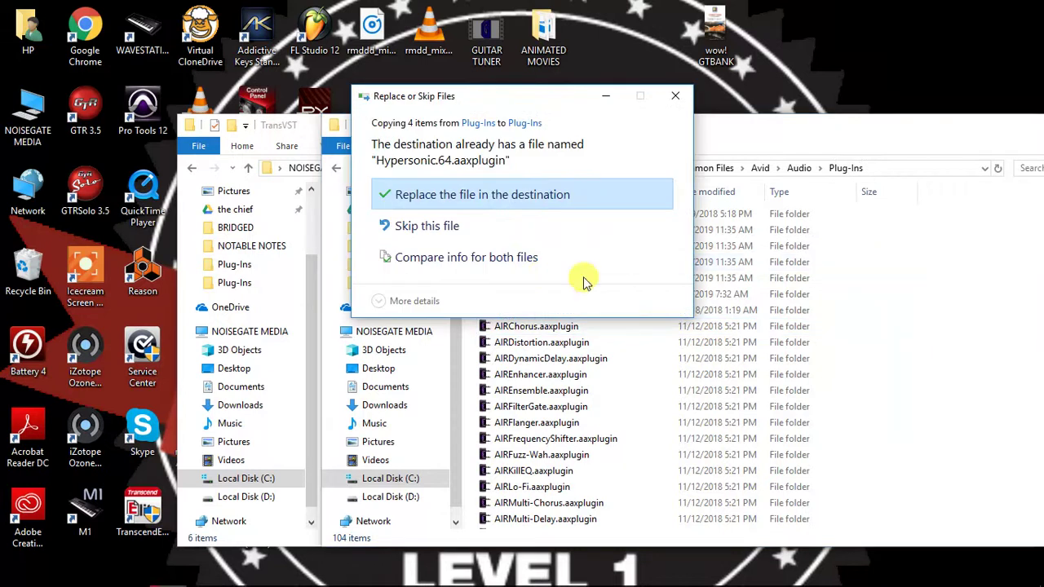
click(514, 201)
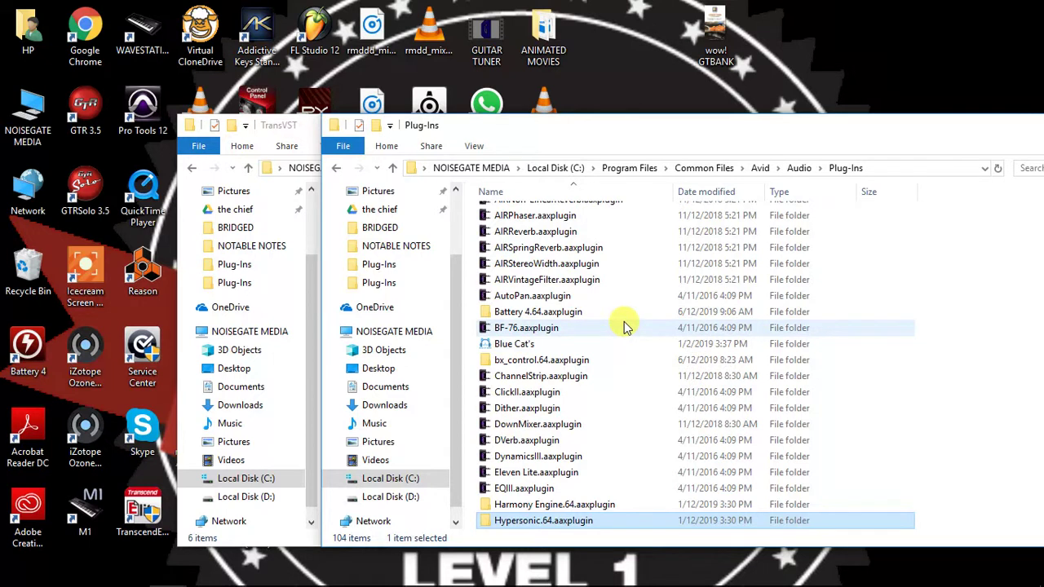
click(391, 168)
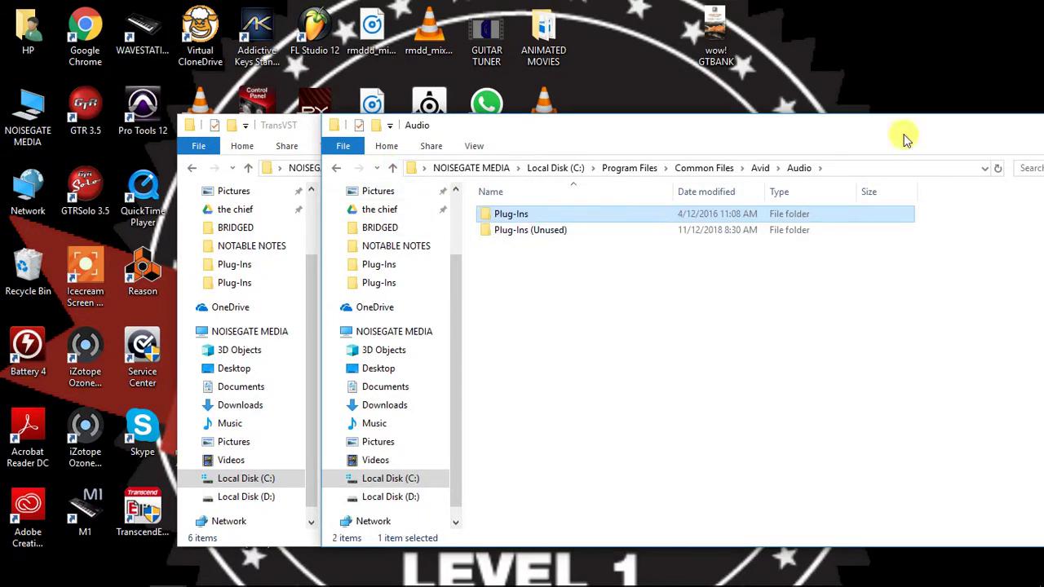
drag(911, 141, 768, 149)
Close both File Explorer windows and restore the '.DLL TO .AAX' Notepad note
click(1020, 135)
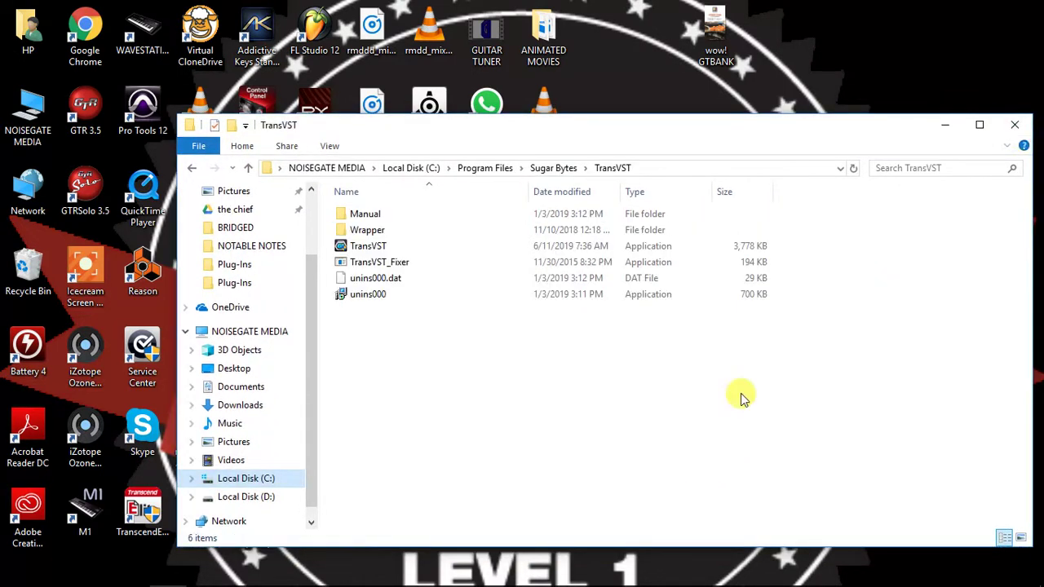
click(1020, 124)
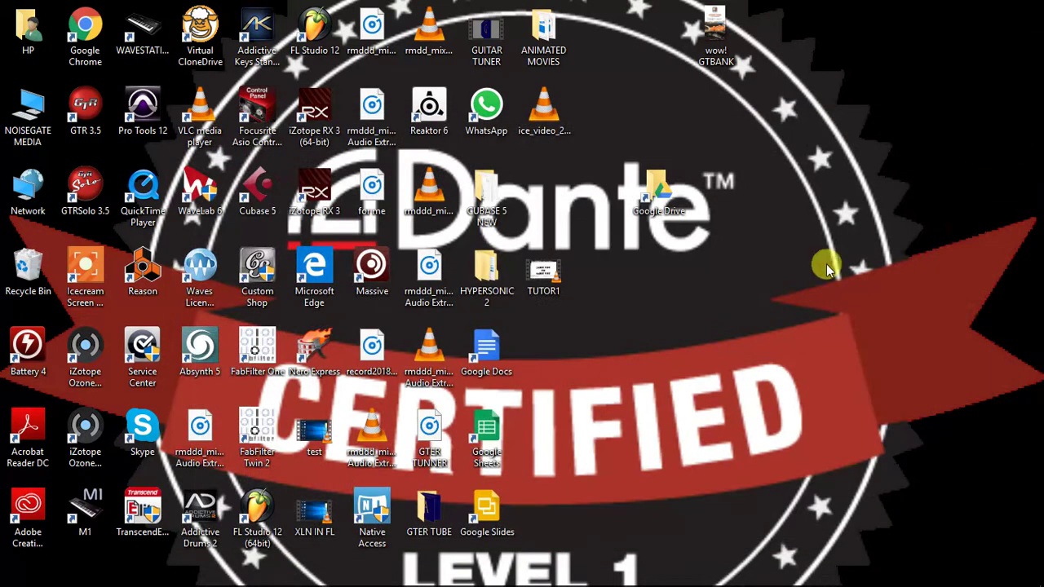
mouse_move(624, 575)
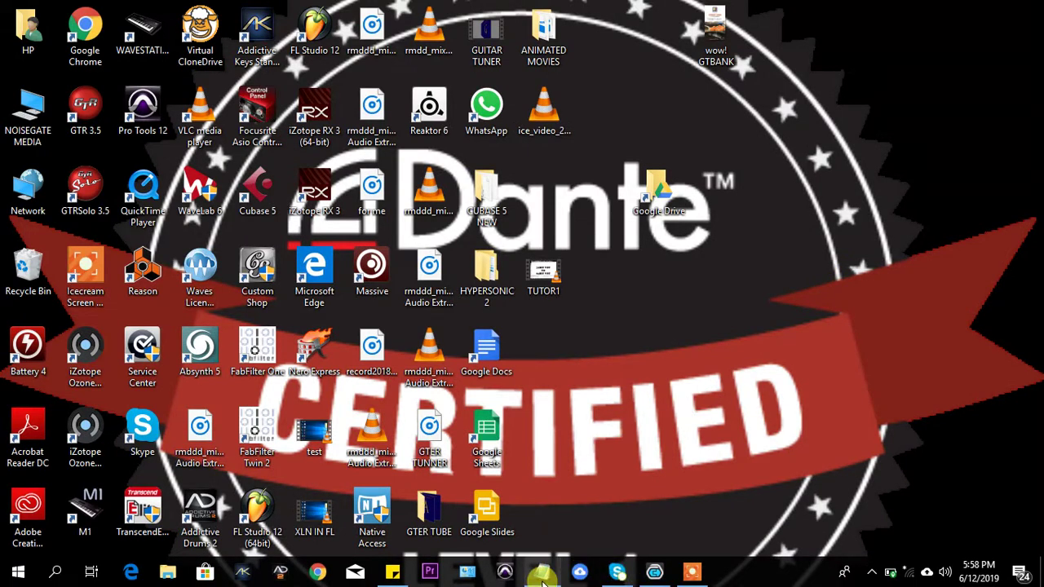
click(545, 575)
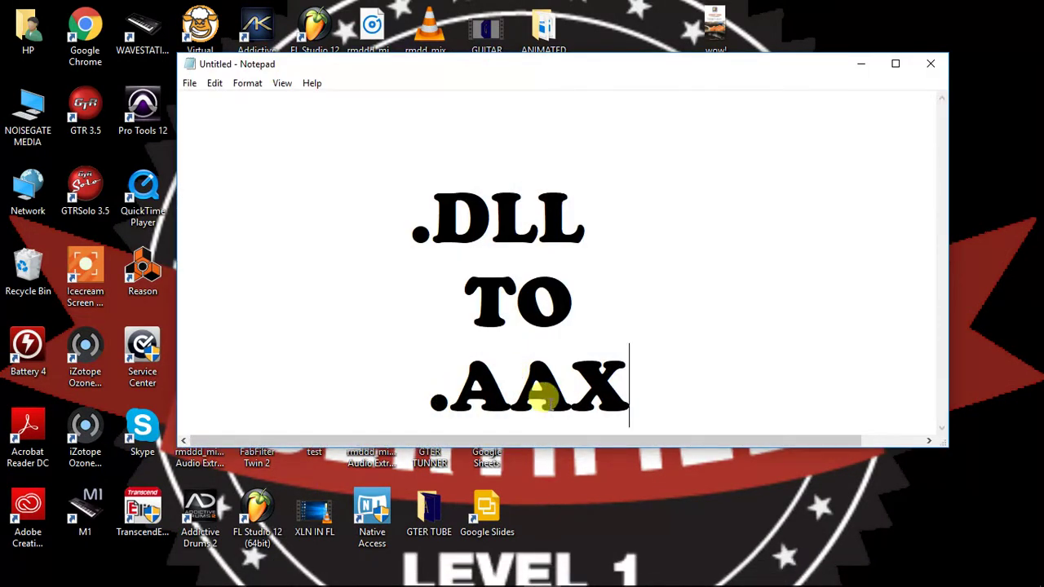